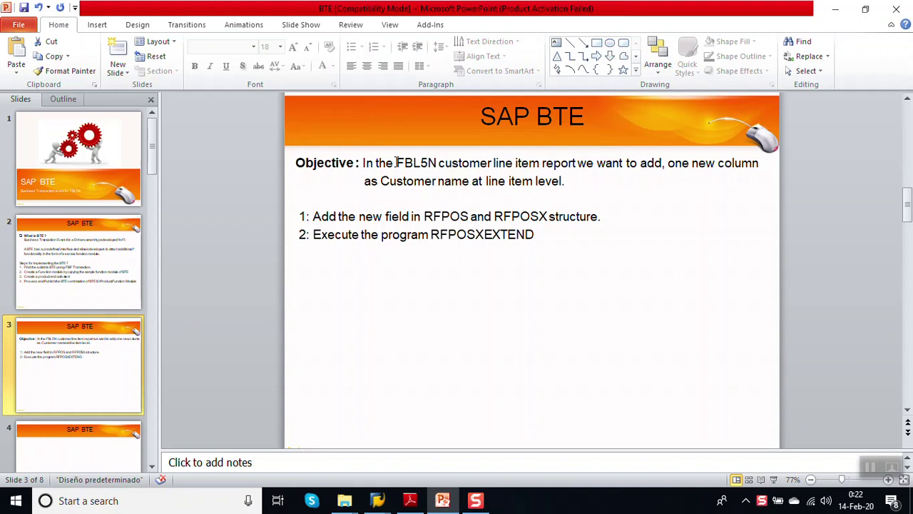
Move from the slide 3 objective to slide 2, which explains BTEs and their implementation steps.
click(572, 181)
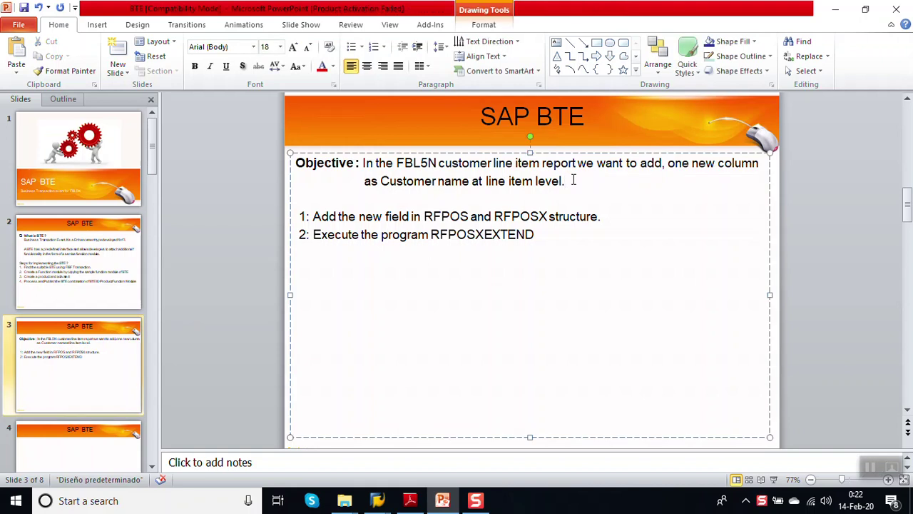
click(105, 227)
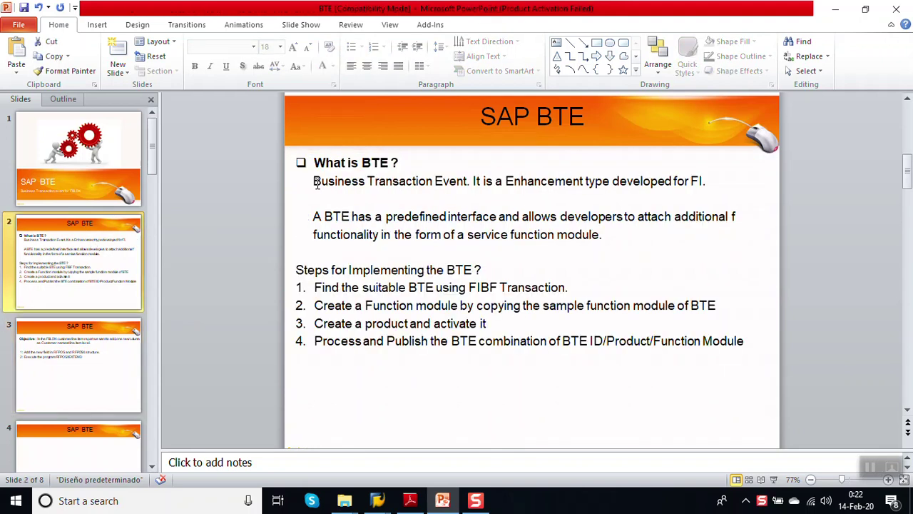
Highlight 'Business Transaction Event', 'Enhancement type developed for FI' and 'using FIBF' on slide 2.
mouse_move(315, 181)
mouse_down()
mouse_move(466, 183)
mouse_move(458, 183)
mouse_up()
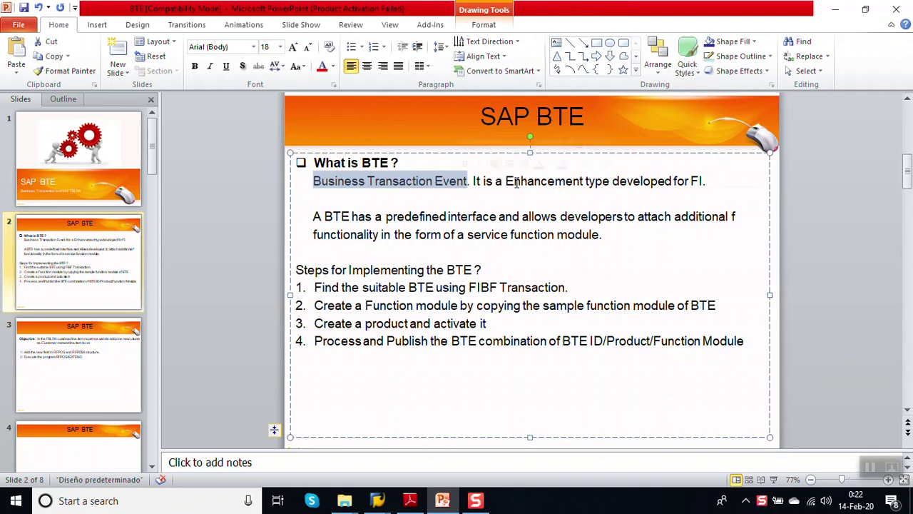
drag(507, 180, 709, 188)
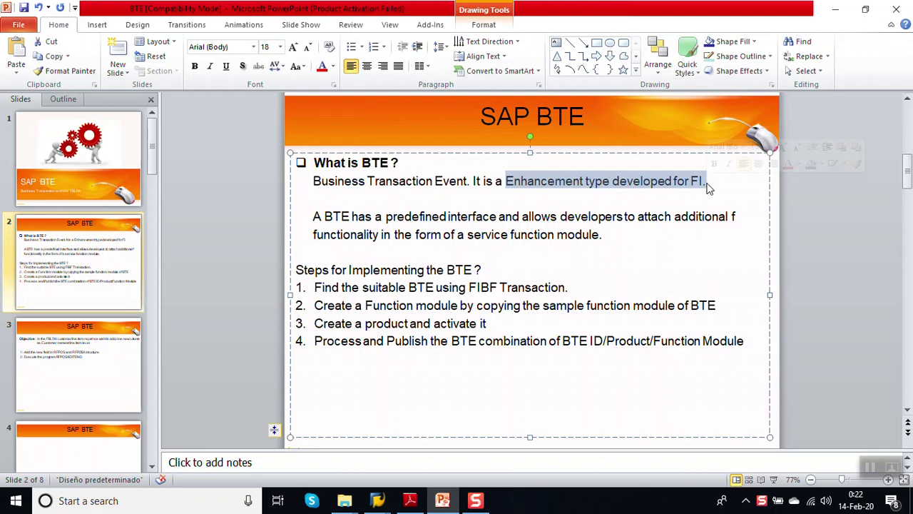
click(623, 233)
click(511, 266)
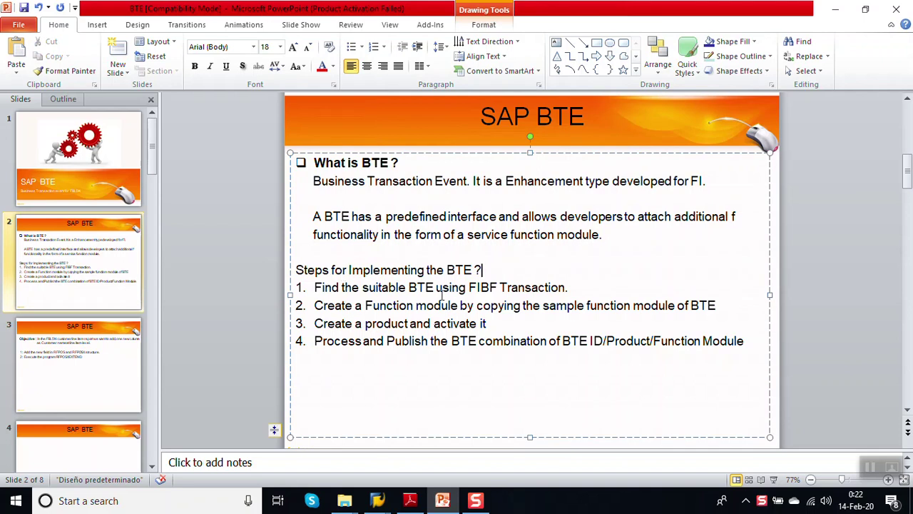
drag(467, 286, 498, 288)
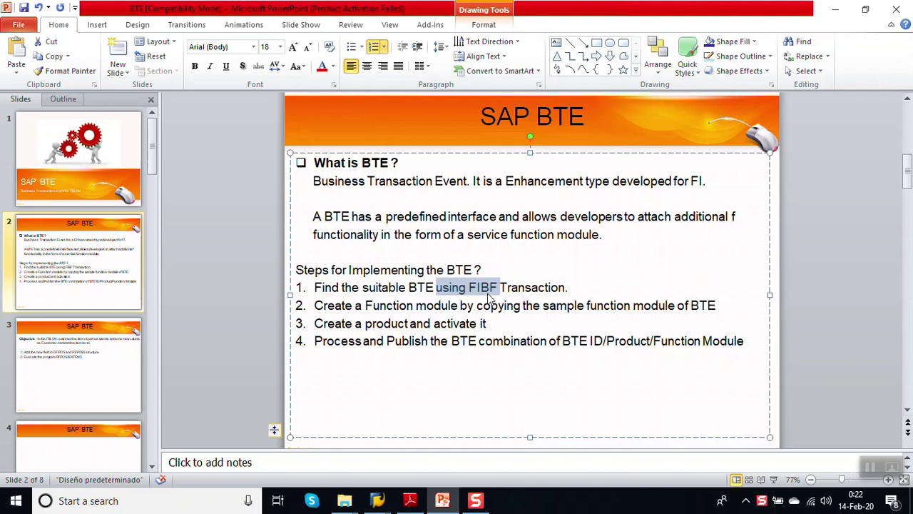
click(728, 304)
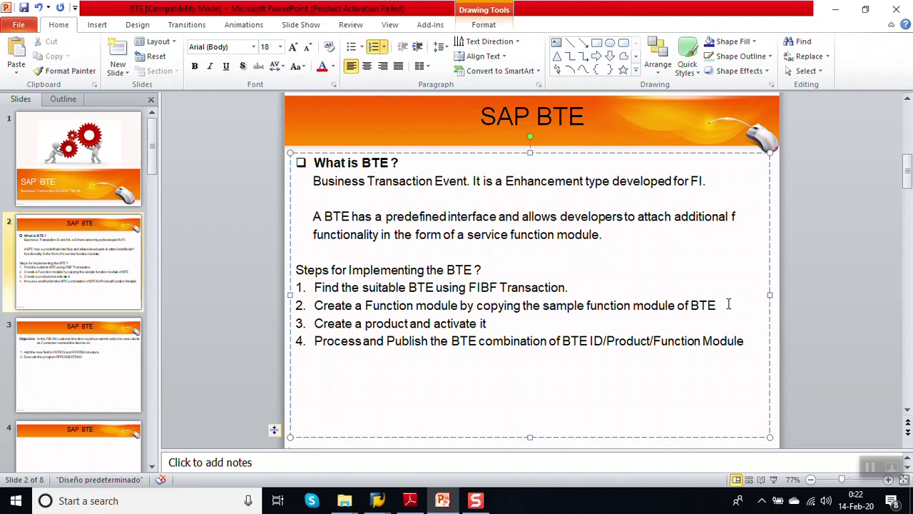
click(500, 324)
click(649, 238)
Return to the slide 3 objective, then bring the SAP Easy Access window forward.
click(82, 377)
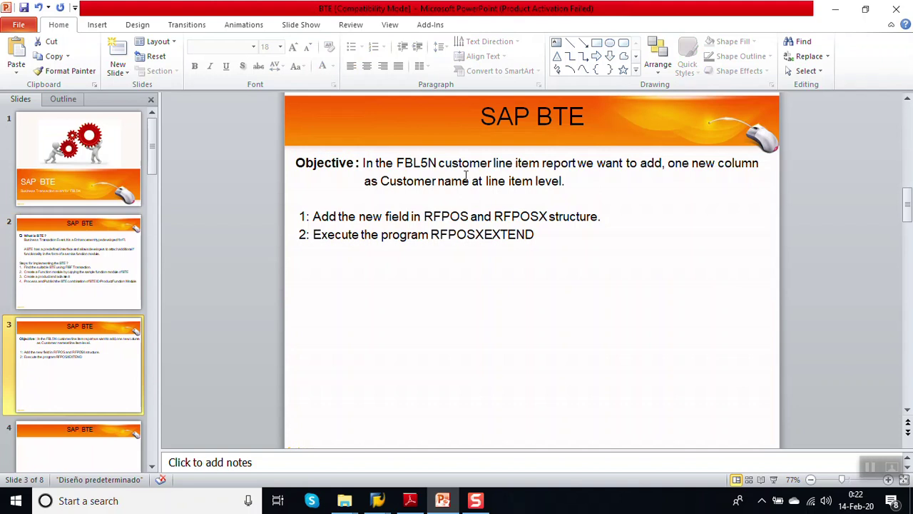
click(575, 179)
mouse_move(377, 505)
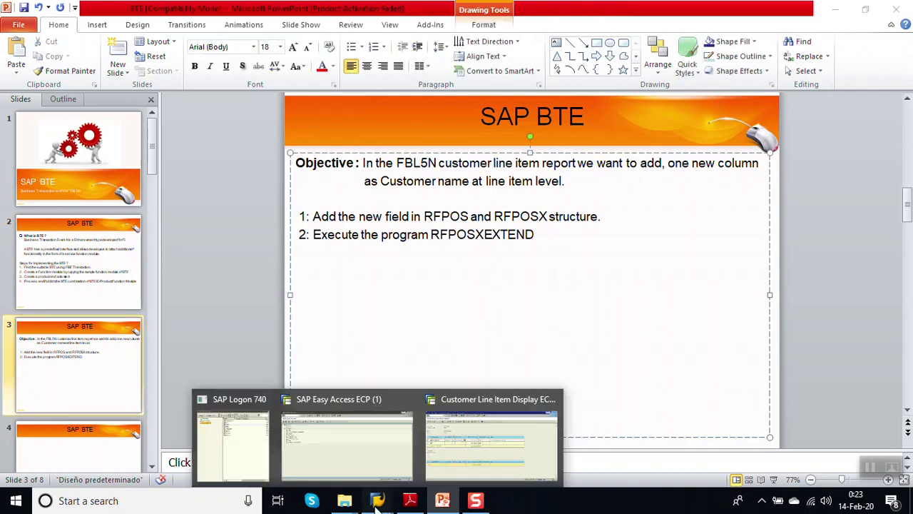
click(365, 473)
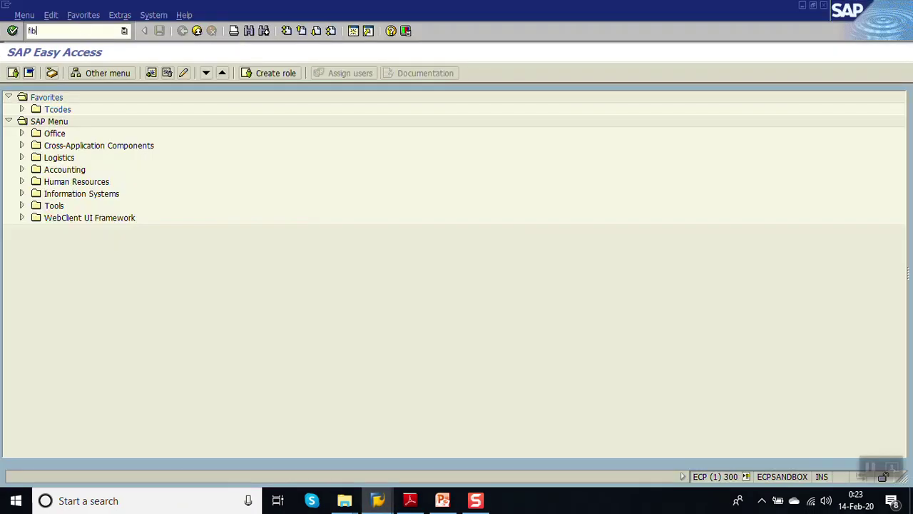
Run FIBF, execute Environment > Info system (P/S), and widen the Event column in the BTE list.
key(Return)
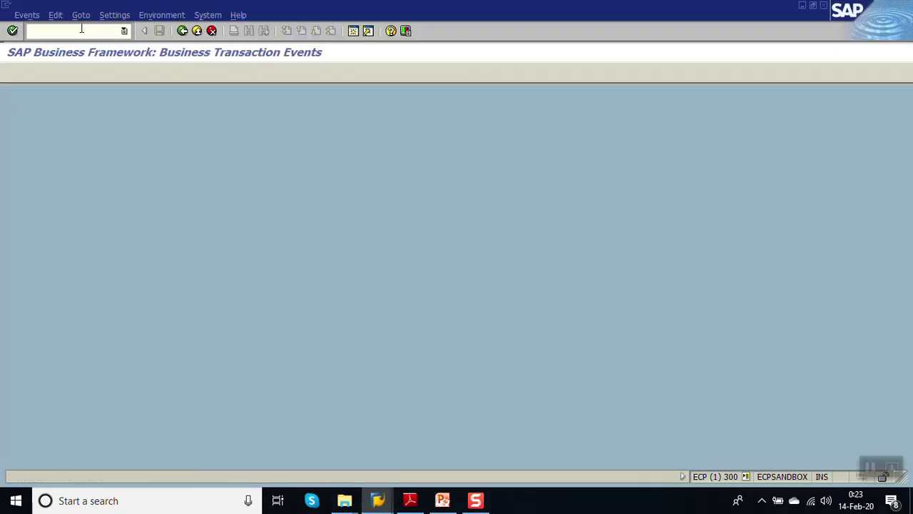
click(162, 15)
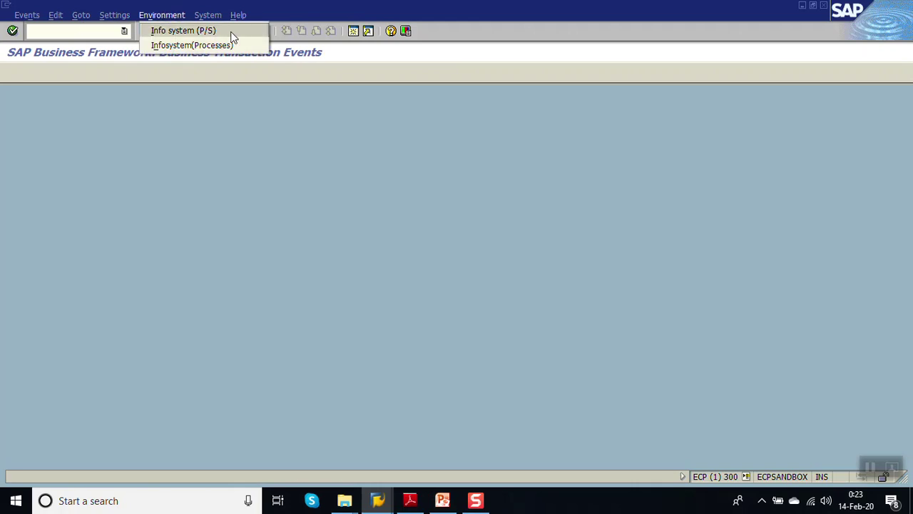
click(184, 31)
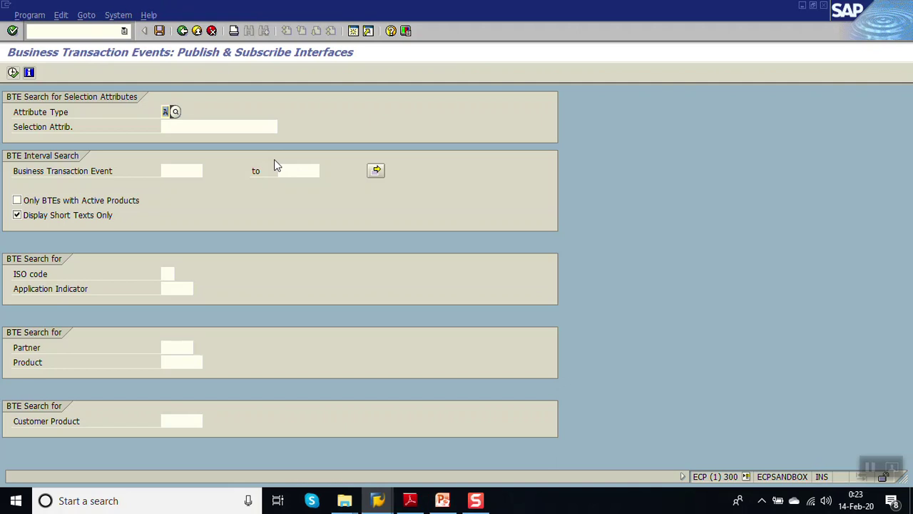
click(12, 72)
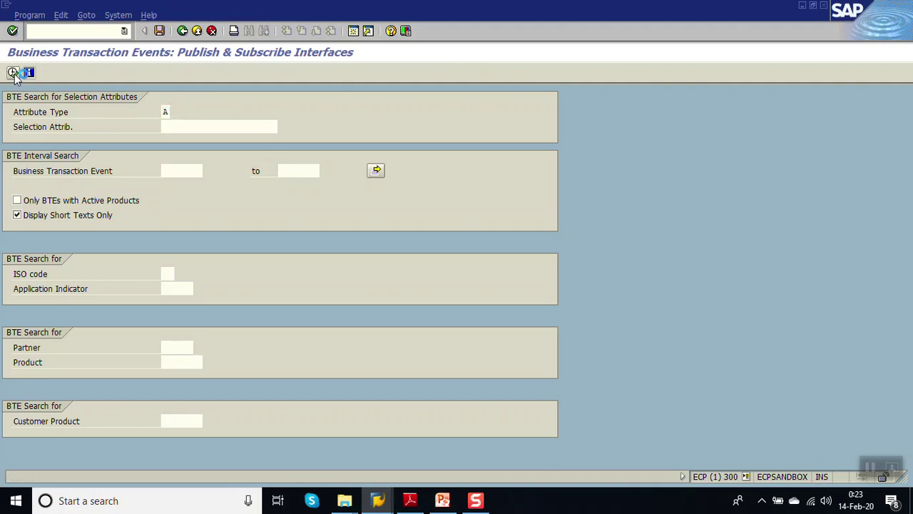
drag(49, 147, 67, 146)
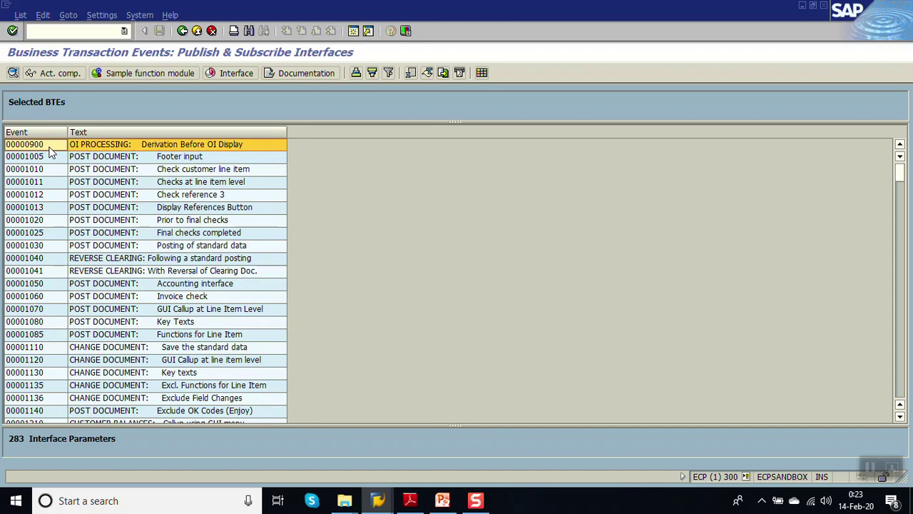
Scroll down the BTE list and select event 00001650 'LINE ITEM DISPLAY: Add to data per line'.
key(Down)
key(Down)
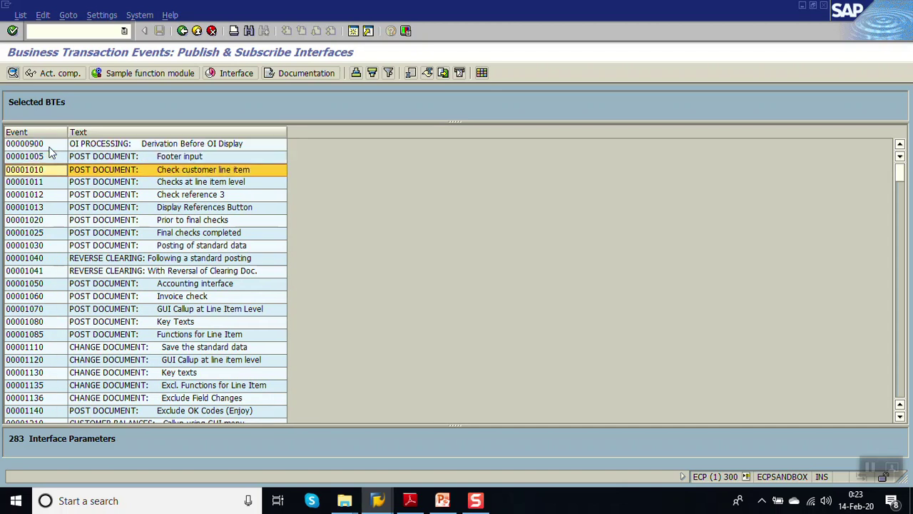
click(117, 170)
key(Down)
key(Down)
key(Down)
key(Down)
key(Down)
key(Down)
key(Down)
key(Down)
key(Down)
key(Down)
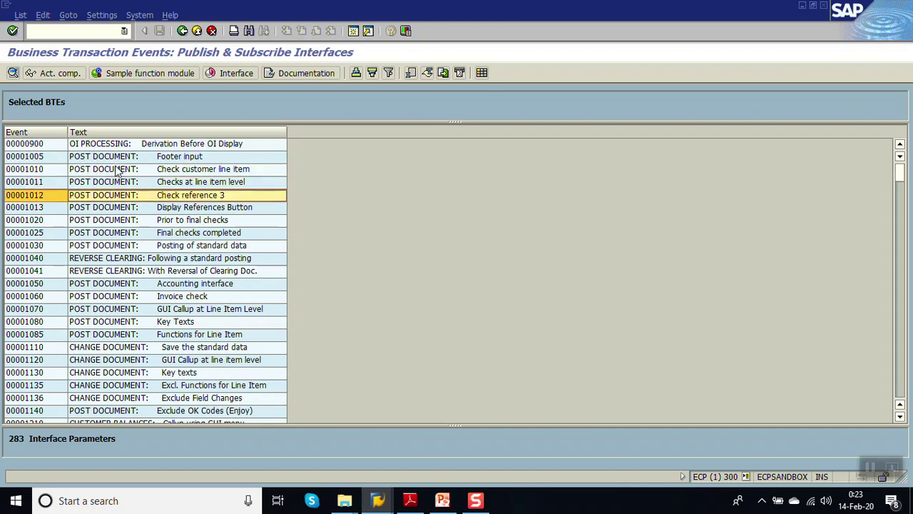
key(Down)
key(Down)
key(Down)
key(Down)
key(Down)
key(Down)
key(Down)
key(Down)
key(Down)
key(Down)
key(Down)
key(Down)
key(Down)
key(Down)
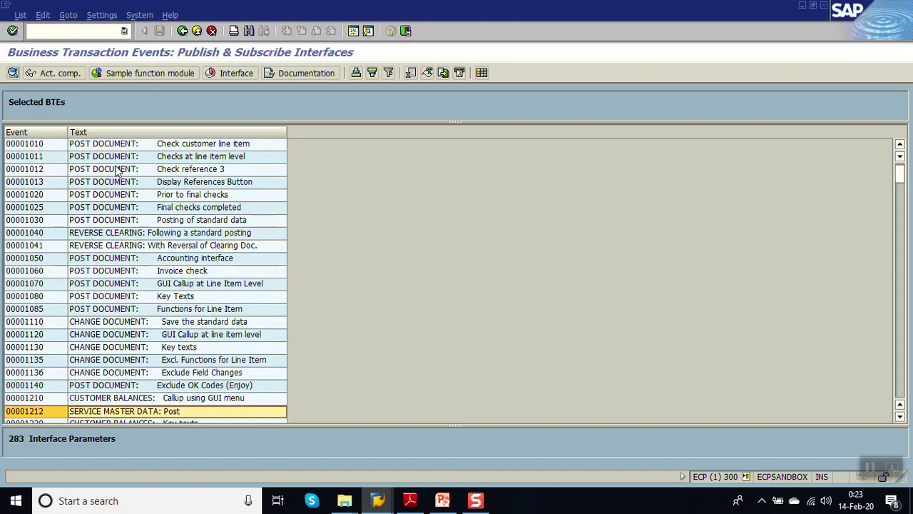
key(Down)
key(Down)
key(Down)
key(Down)
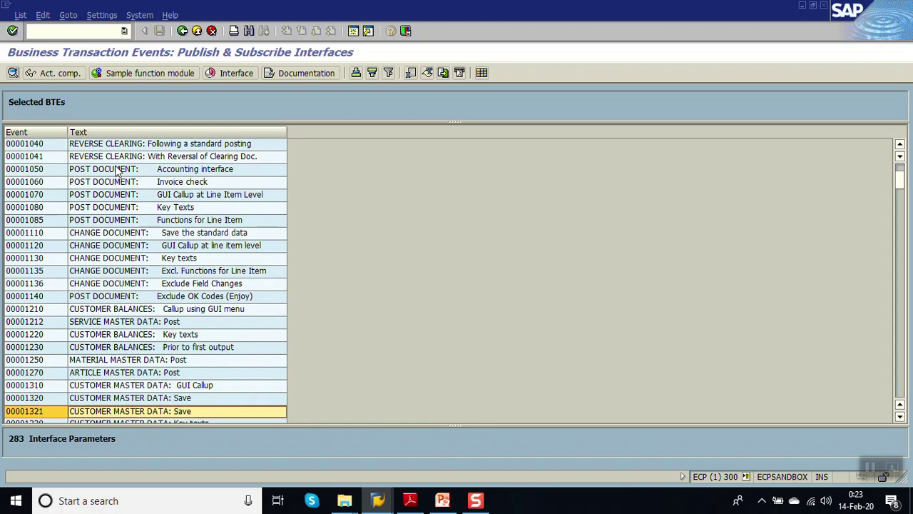
key(Down)
key(Down)
key(Down)
key(Down)
key(Down)
key(Down)
key(Down)
key(Down)
key(Down)
key(Down)
key(Down)
key(Down)
key(Down)
key(Down)
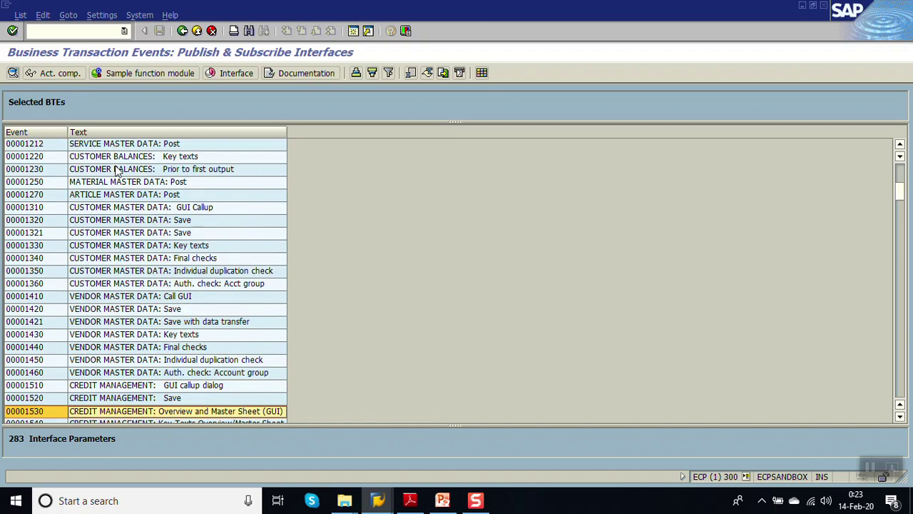
key(Down)
key(Down)
key(Down)
key(Down)
key(Down)
key(Down)
key(Down)
key(Down)
key(Down)
key(Down)
key(Down)
key(Down)
key(Down)
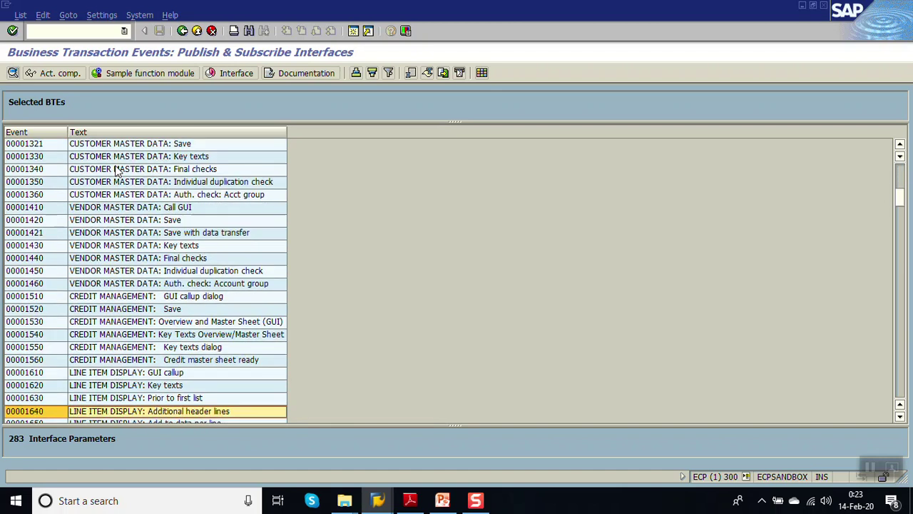
key(Down)
key(Down)
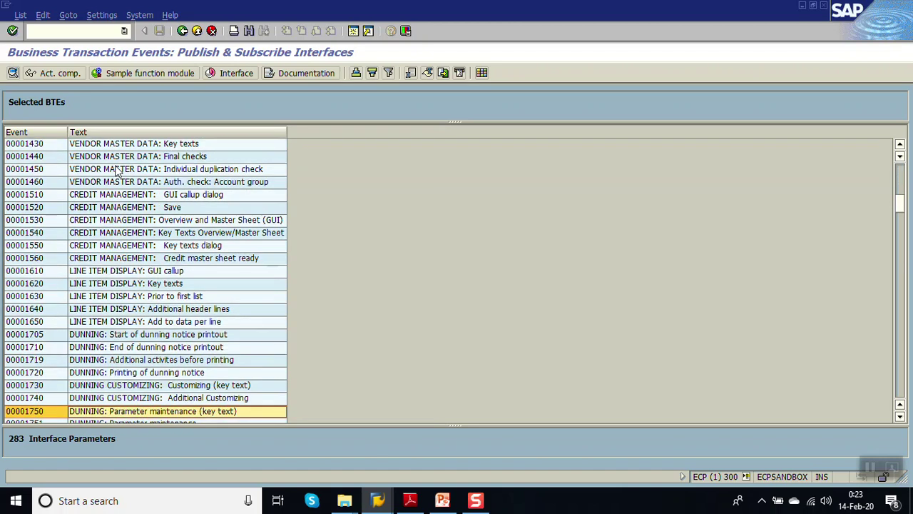
click(40, 324)
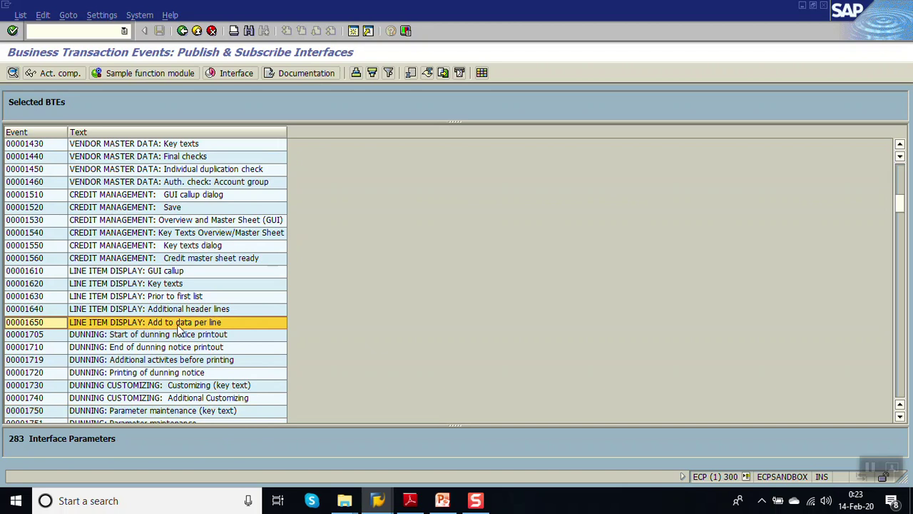
click(152, 312)
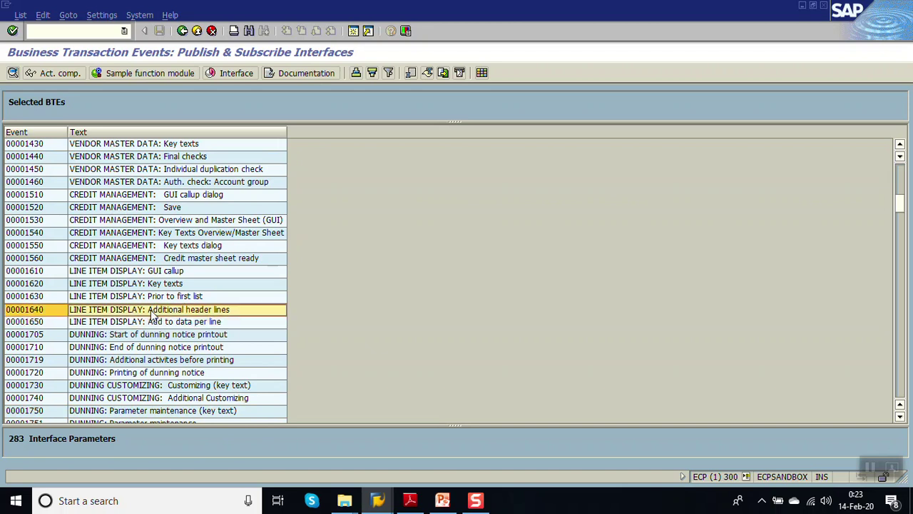
click(234, 321)
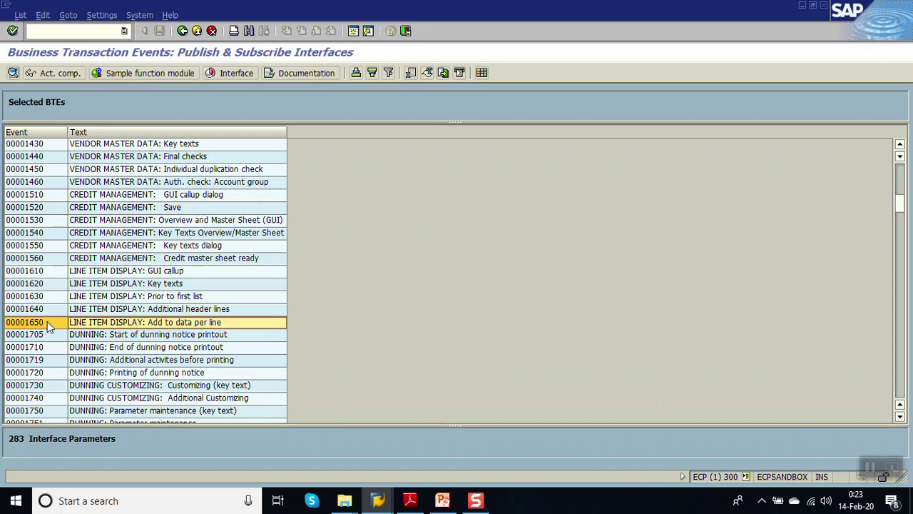
Bring up Customer Line Item Display and point out the customer Name field and Assignment value.
click(378, 500)
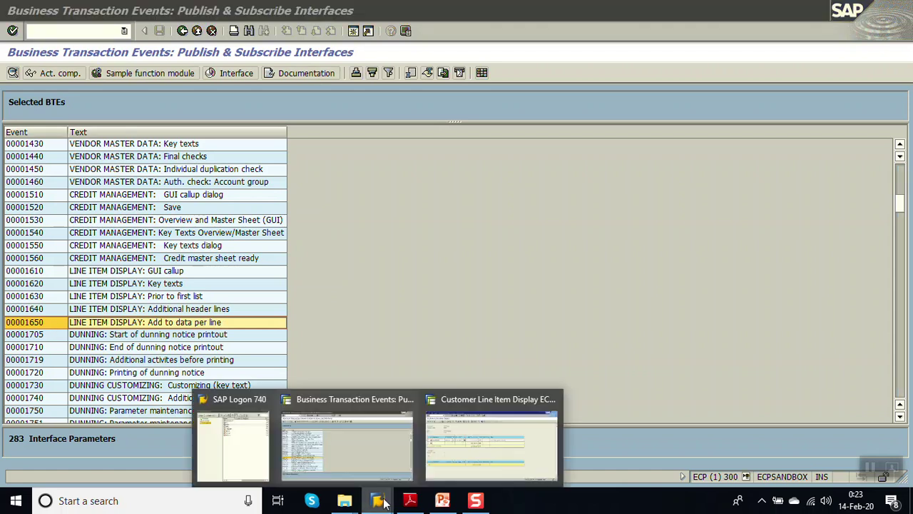
click(468, 461)
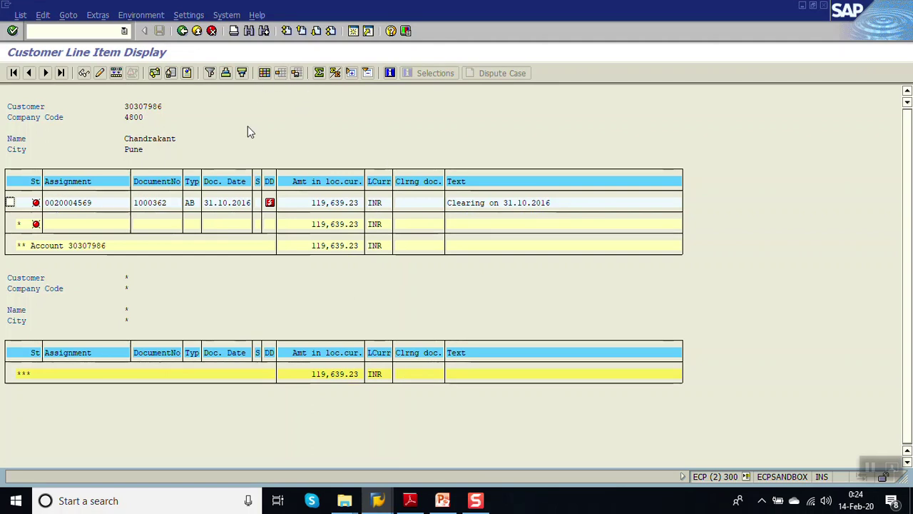
click(43, 140)
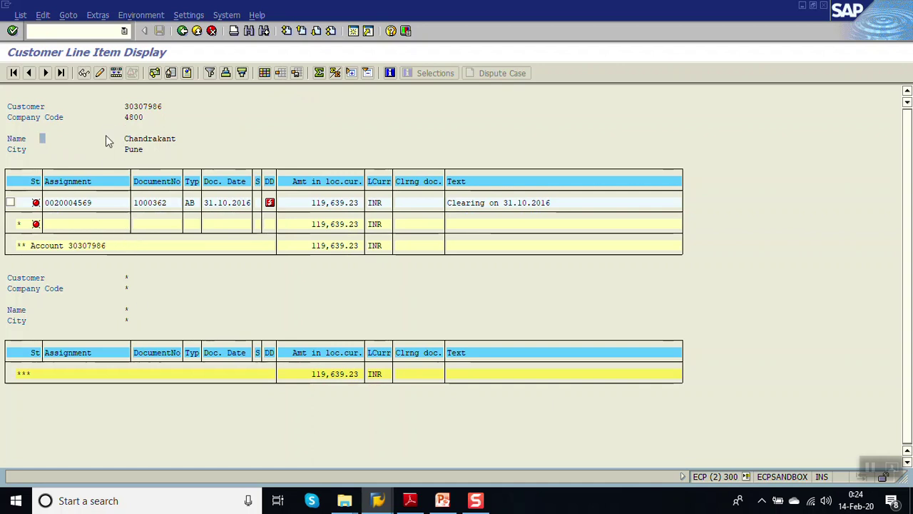
click(108, 203)
click(107, 142)
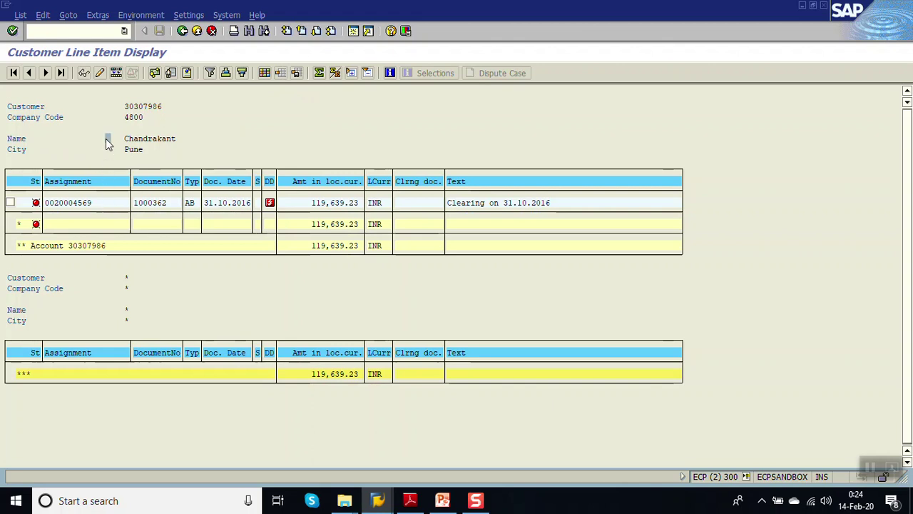
click(99, 204)
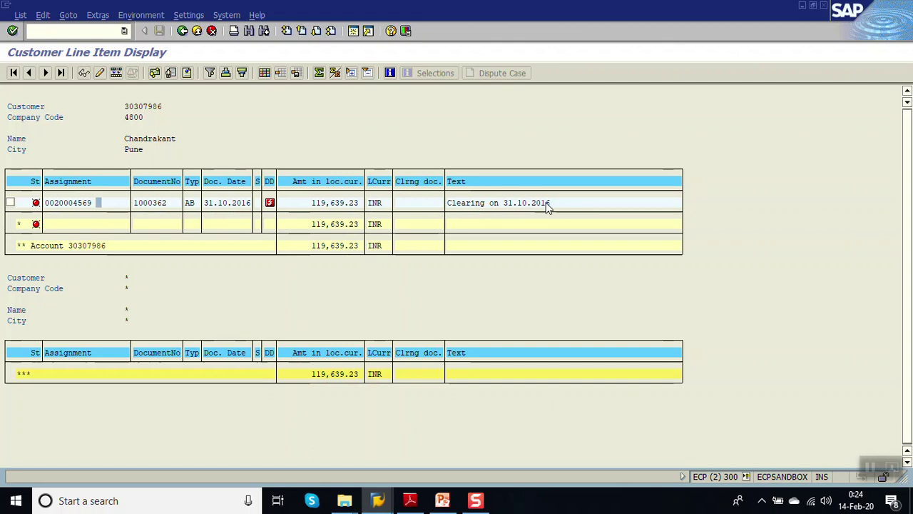
click(265, 74)
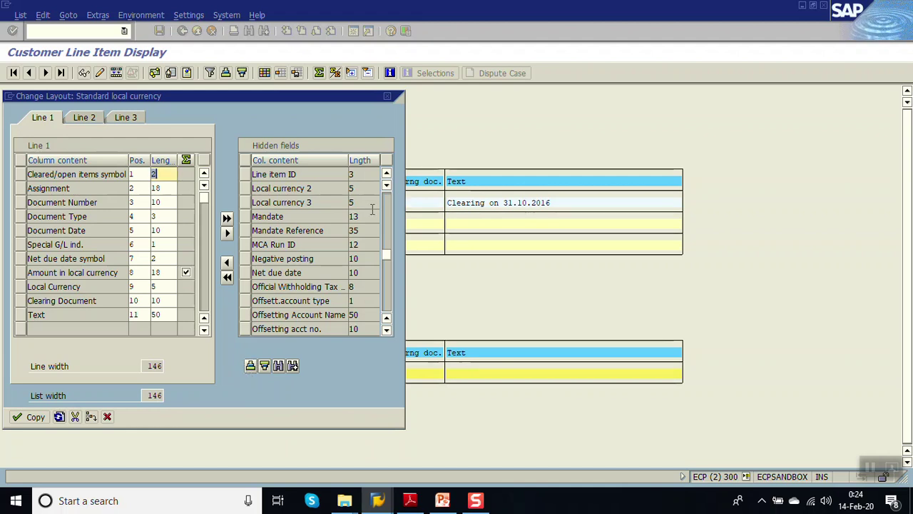
click(318, 273)
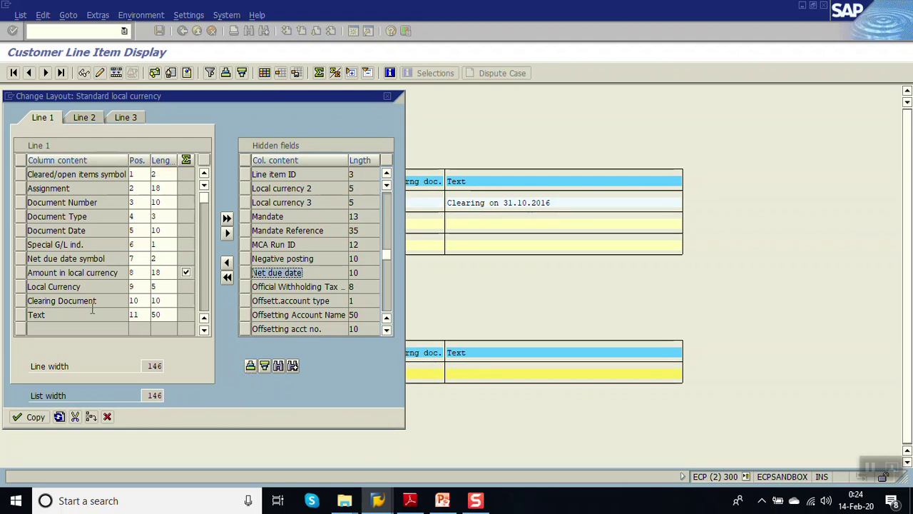
click(328, 258)
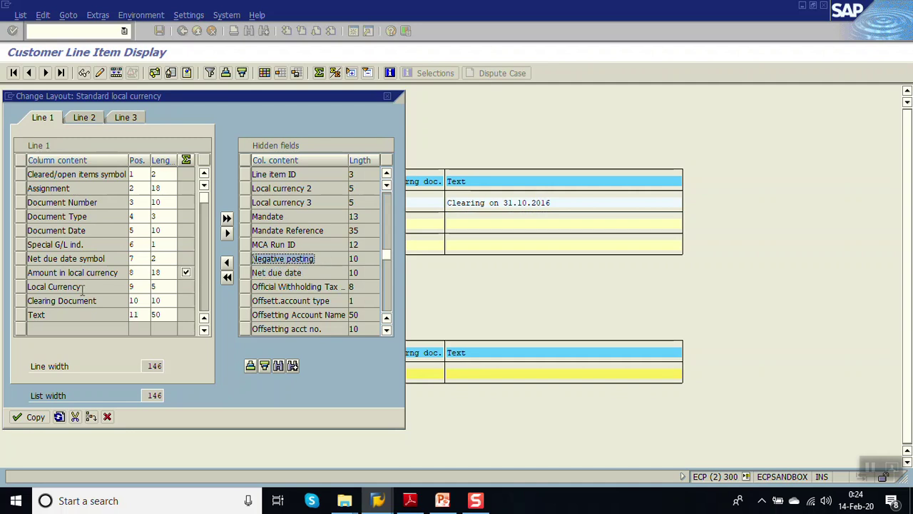
click(318, 272)
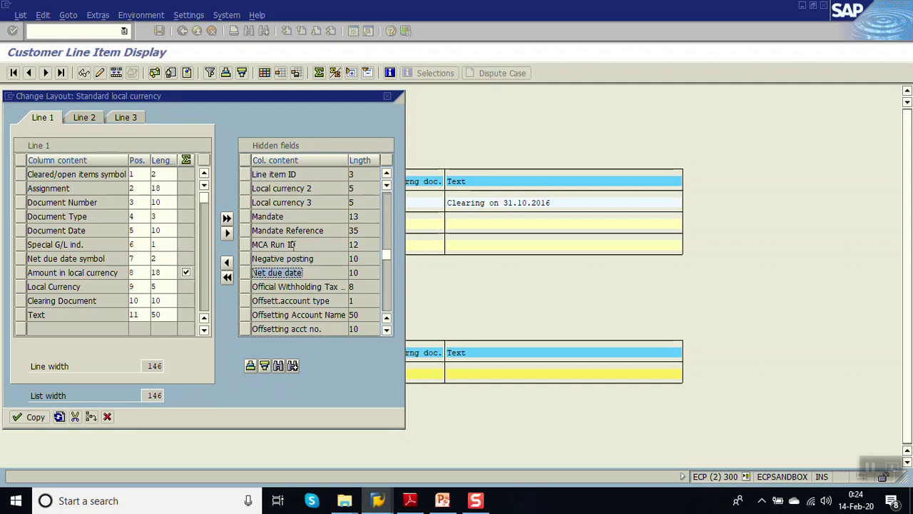
click(107, 416)
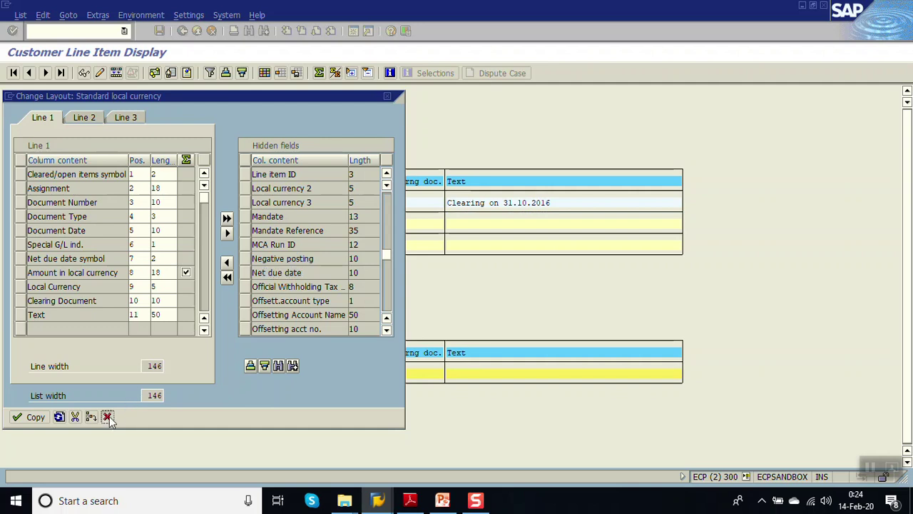
Back out of the line item report to the main menu and switch to the Business Transaction Events window.
click(182, 30)
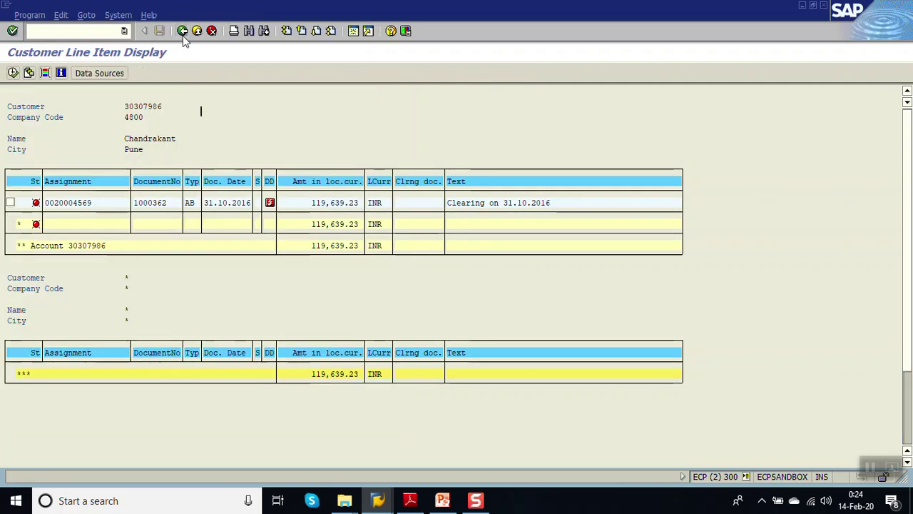
click(183, 31)
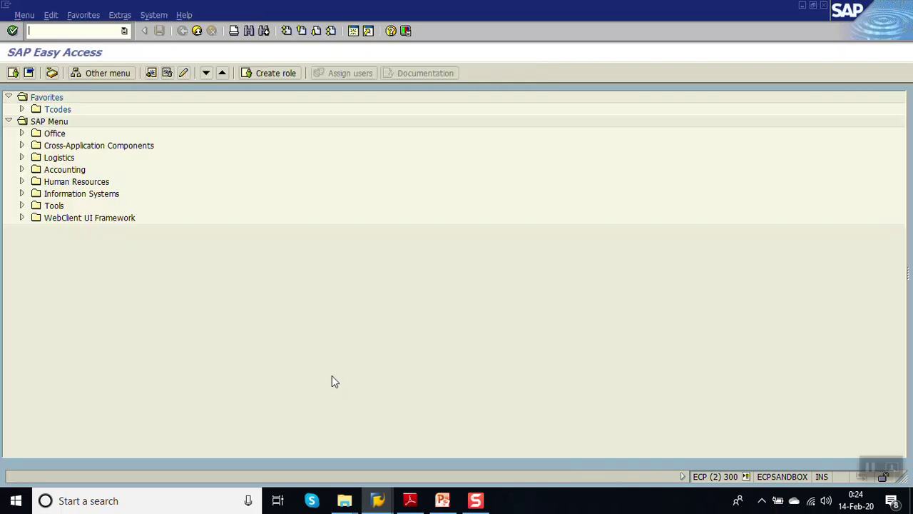
mouse_move(371, 492)
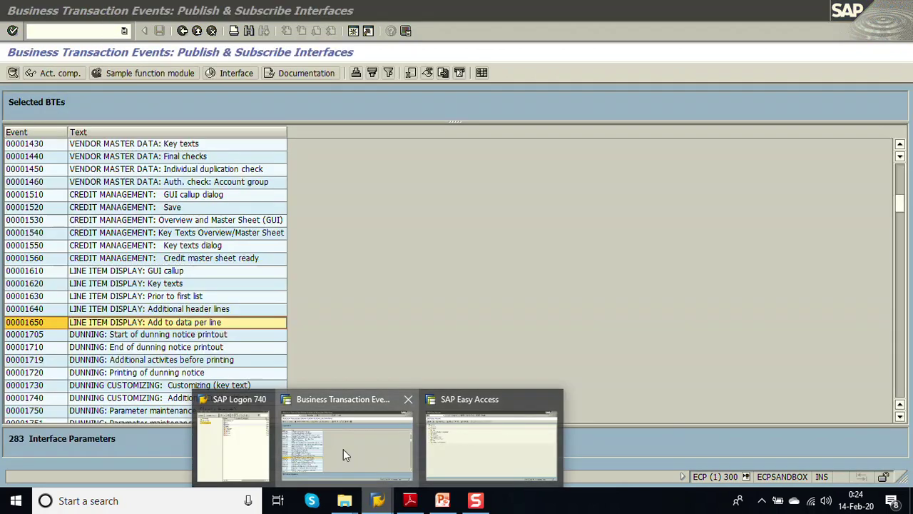
click(343, 449)
Read event 00001650's maximized documentation, marking structure RFPOS, then close it.
click(67, 324)
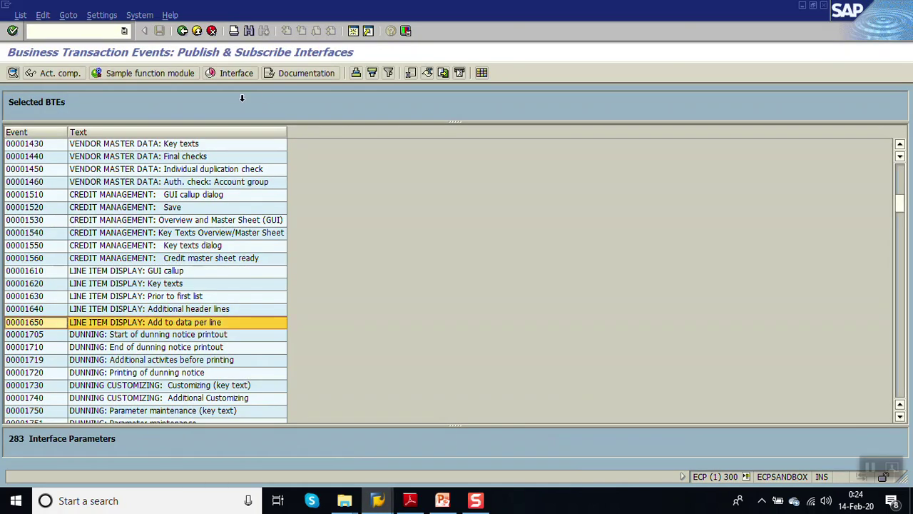
click(298, 74)
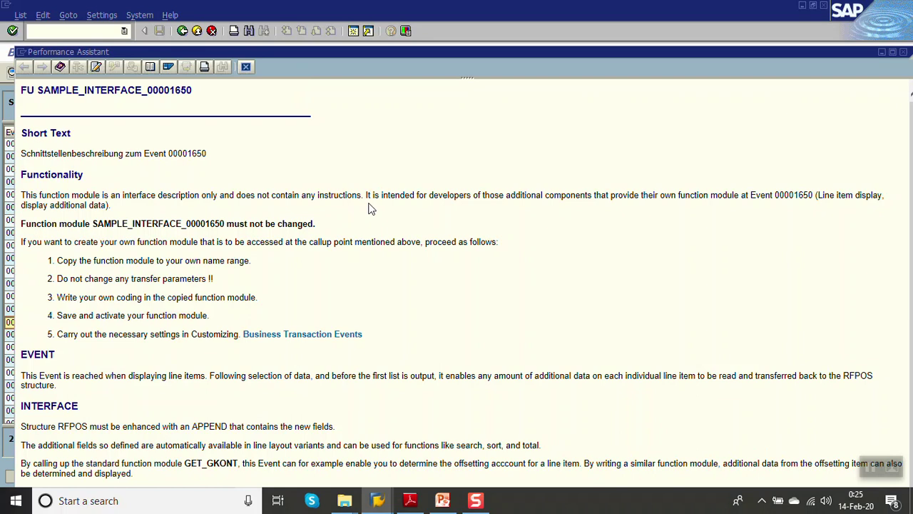
drag(454, 55, 460, 3)
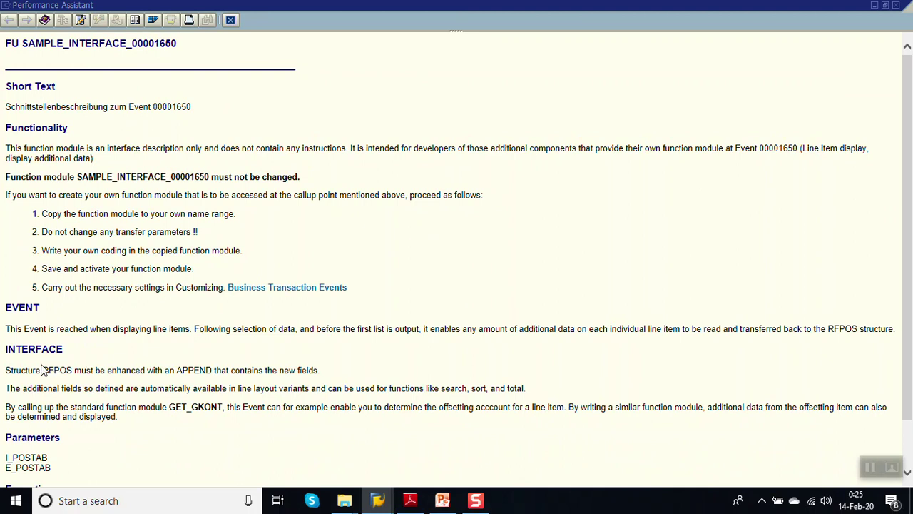
drag(43, 369, 72, 369)
click(232, 20)
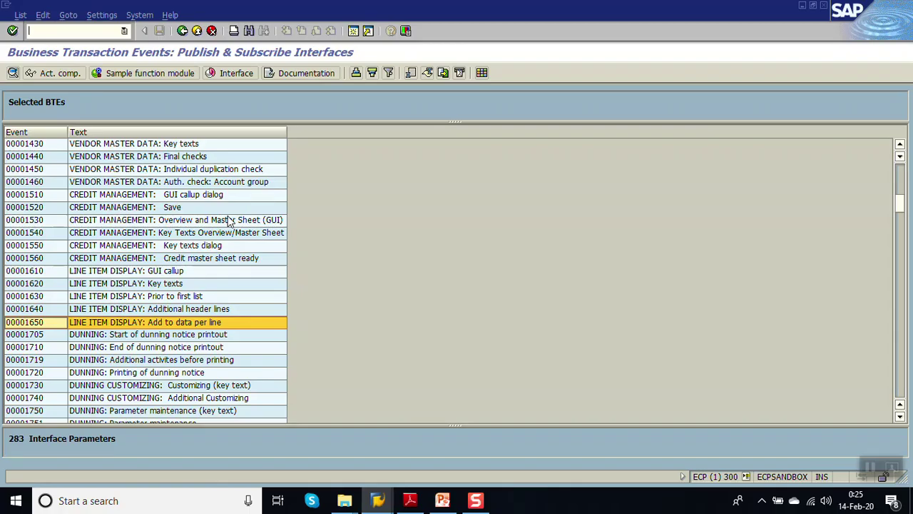